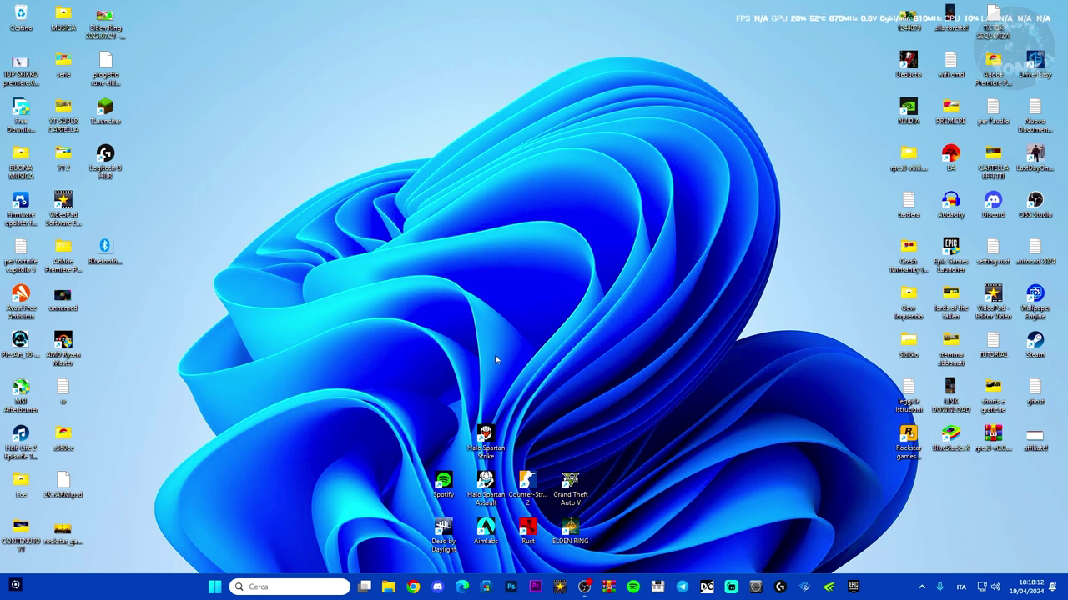
- Open the Prefetch folder from the Run dialog with the command prefetch, granting permanent access to the folder
click(281, 587)
text(ese)
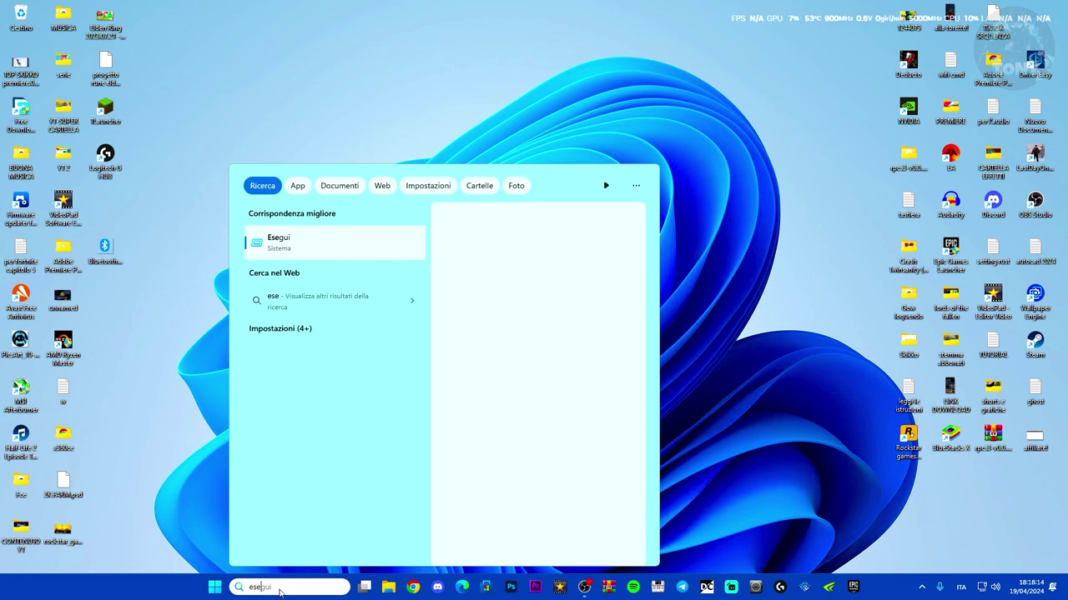
key(Return)
drag(122, 453, 421, 317)
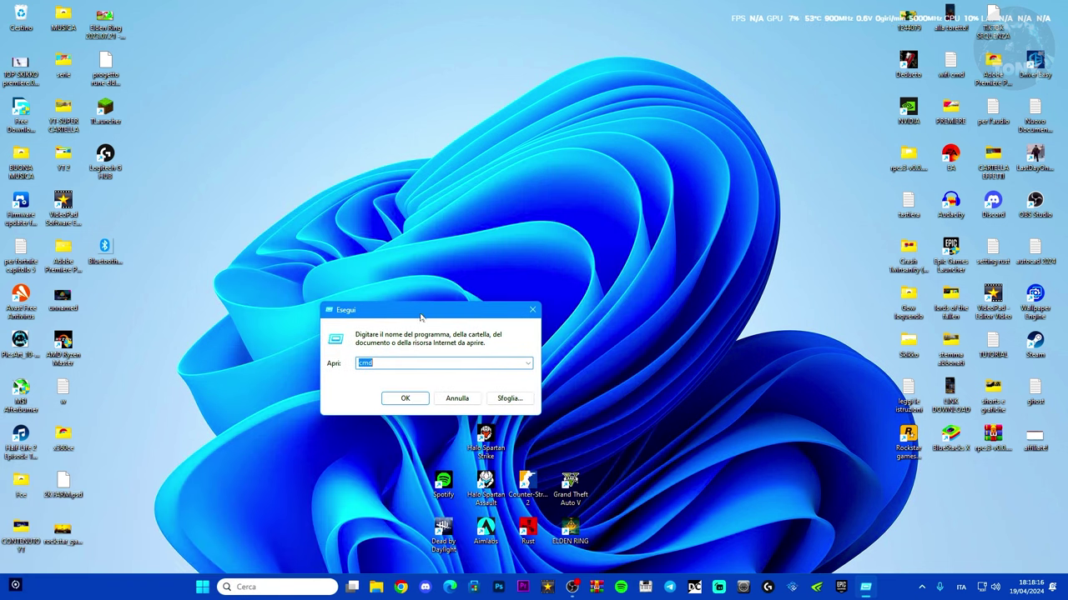
drag(389, 360, 334, 367)
text(prefe)
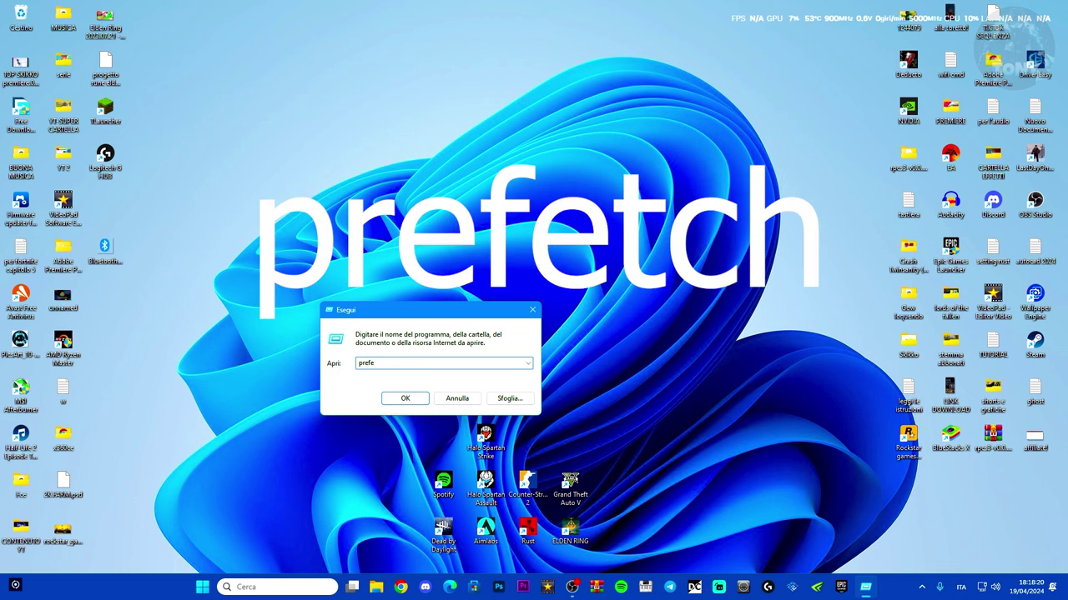
text(tch)
click(405, 399)
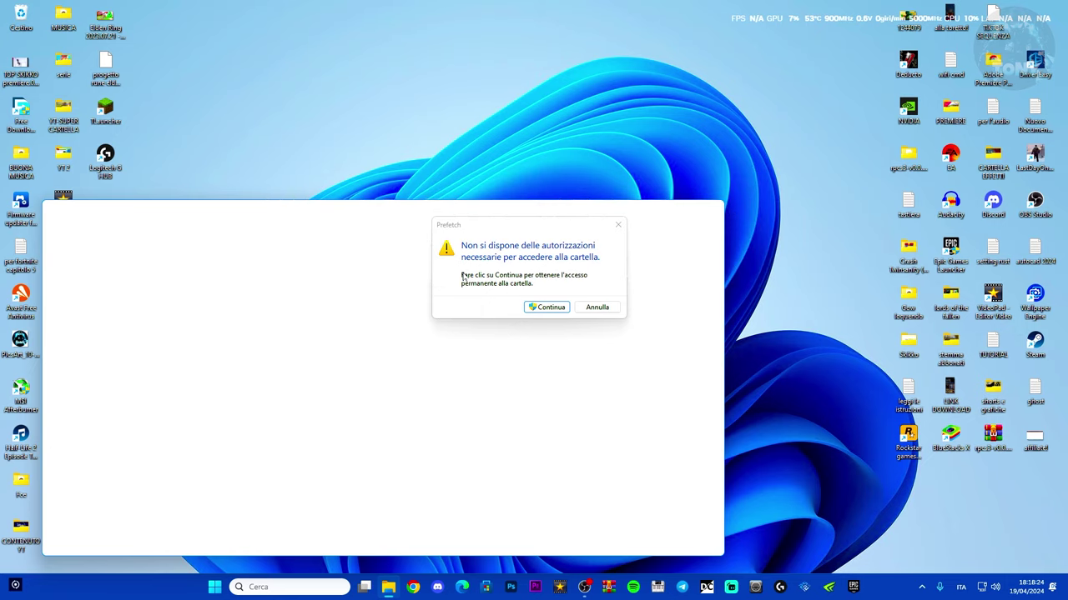
click(534, 307)
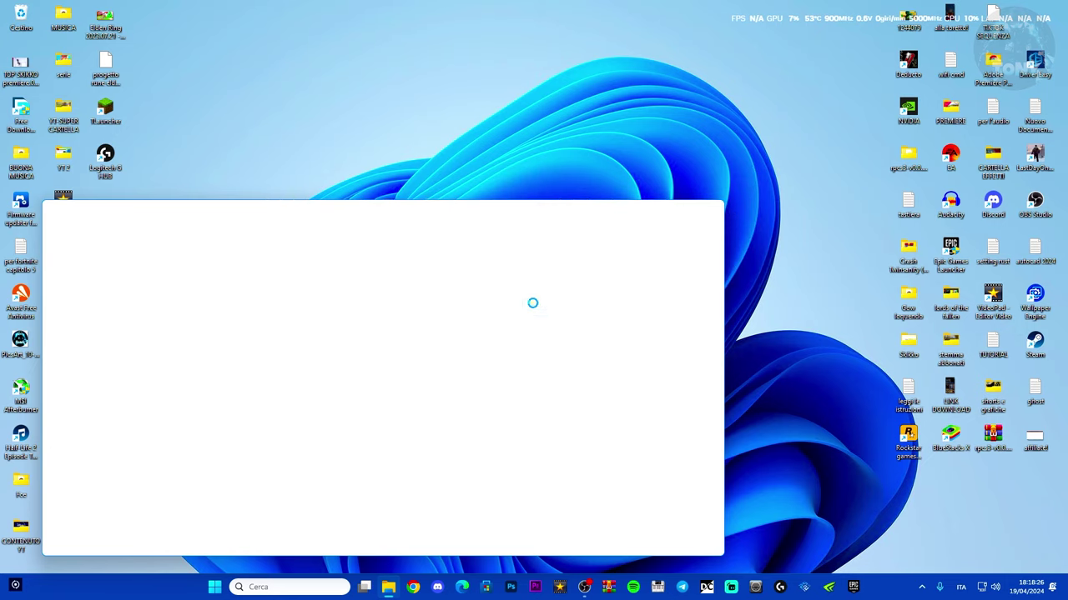
- Maximize the Prefetch folder window, delete all of its contents, and close it
drag(388, 218, 512, 141)
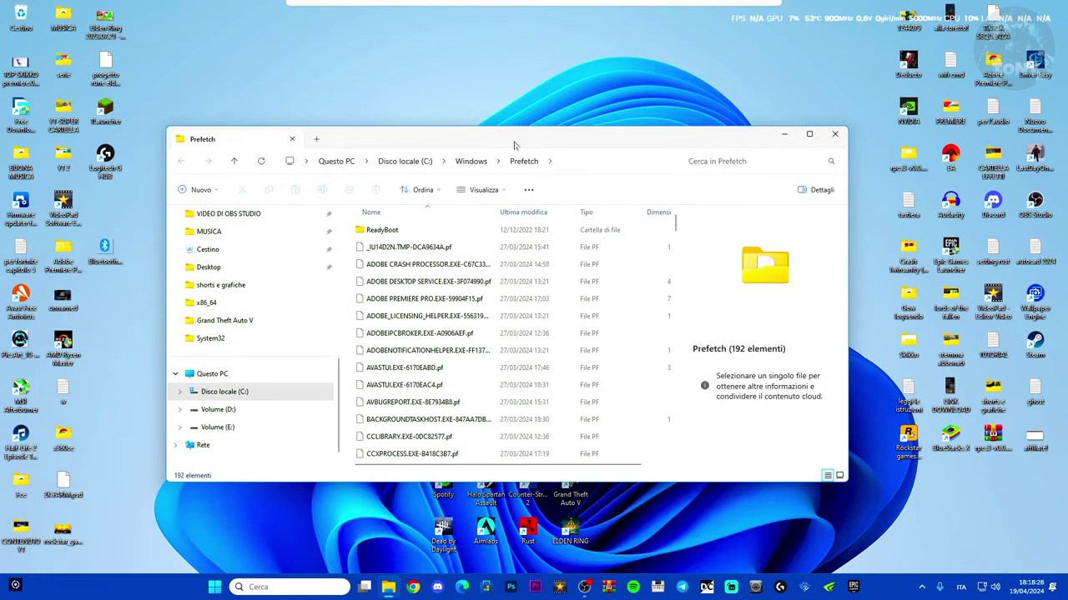
click(808, 131)
scroll(619, 421, down, 15)
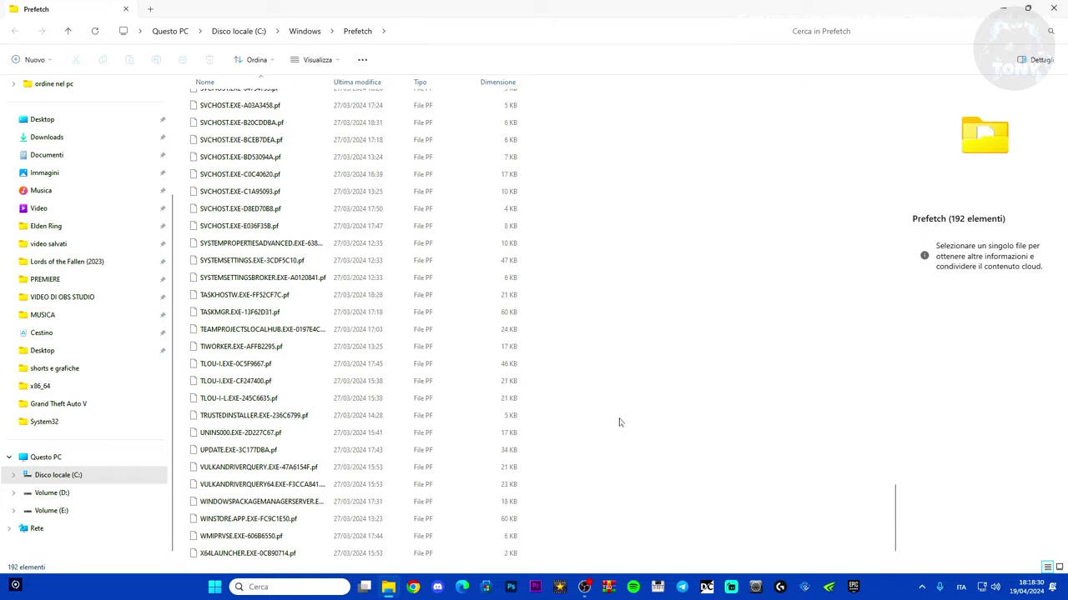
scroll(618, 409, up, 15)
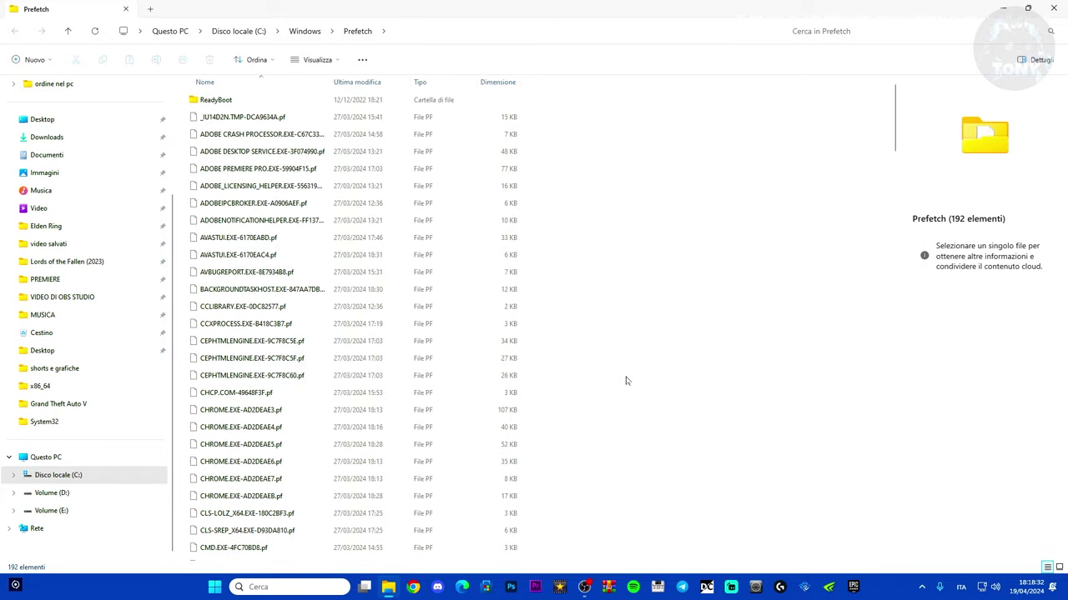
key(ctrl+a)
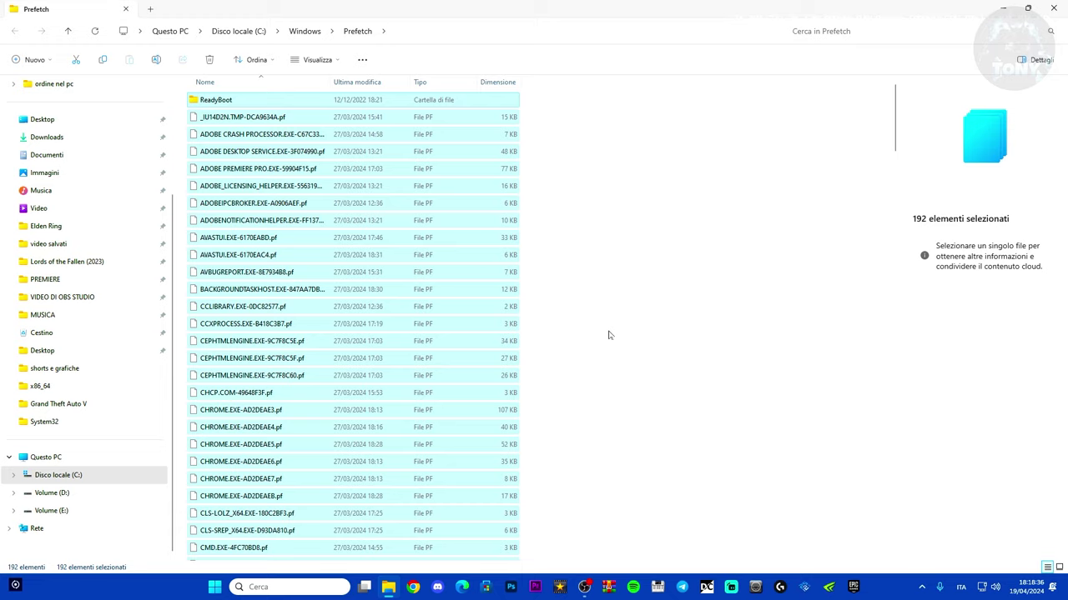
key(Delete)
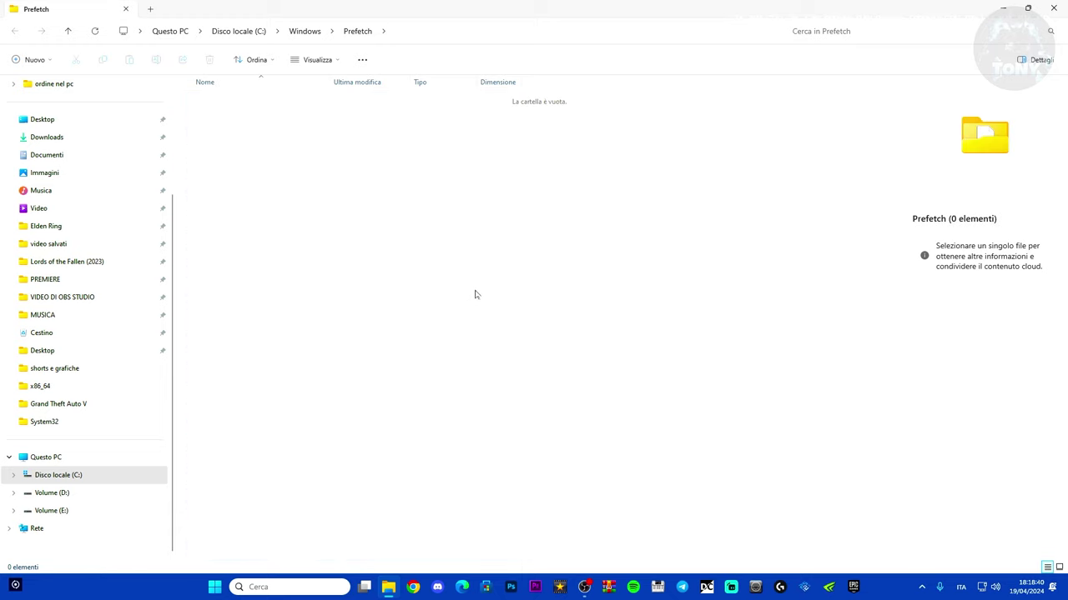
click(1053, 8)
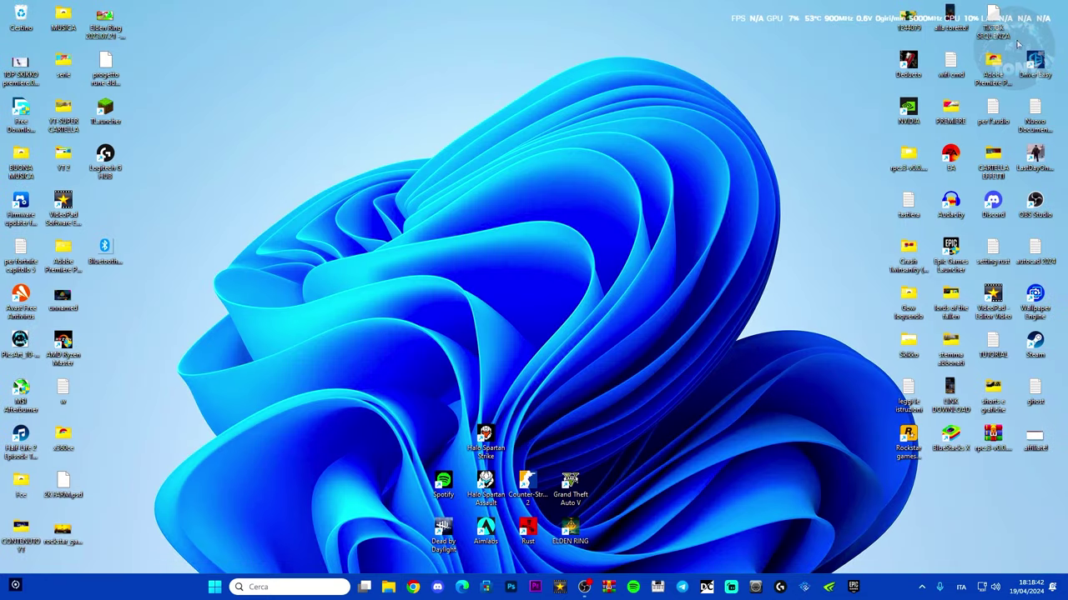
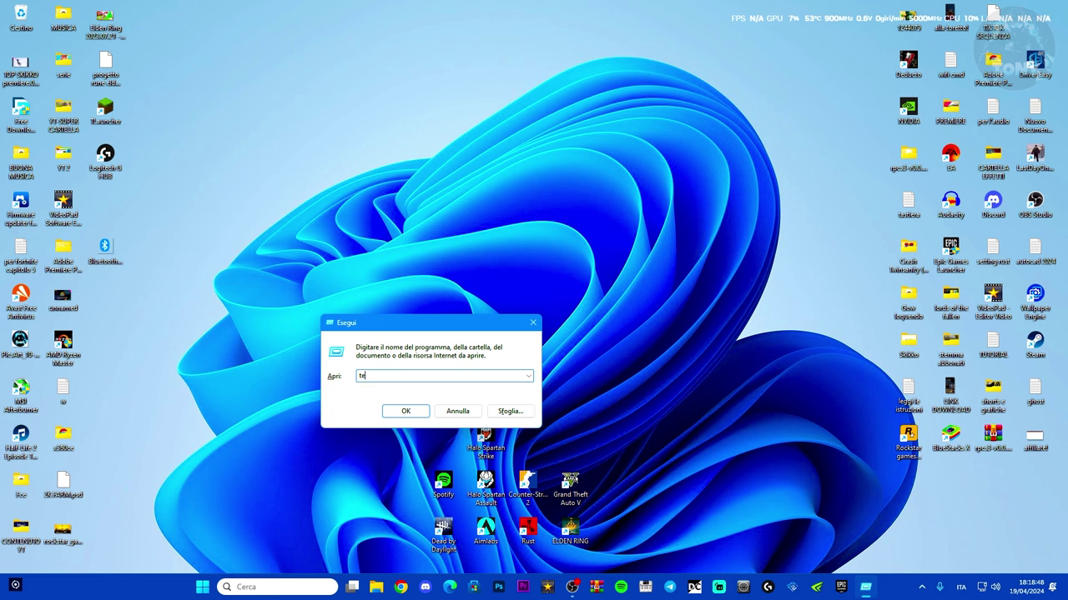
- Open the Windows Temp folder and delete all its contents with administrator permission, skipping all in-use items, and close the window
key(Return)
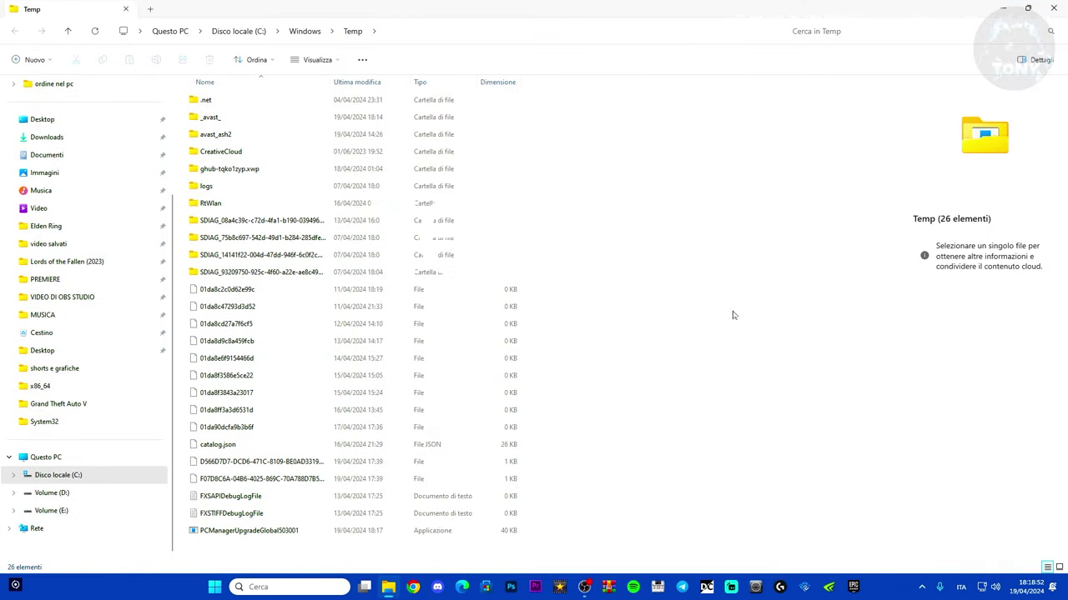
key(ctrl+a)
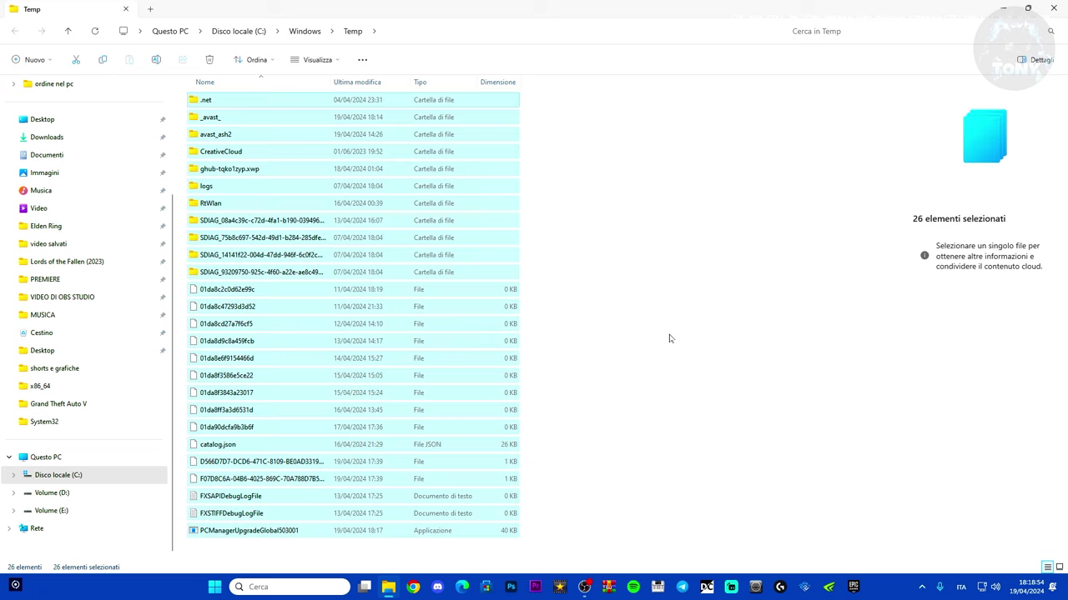
key(Delete)
click(504, 248)
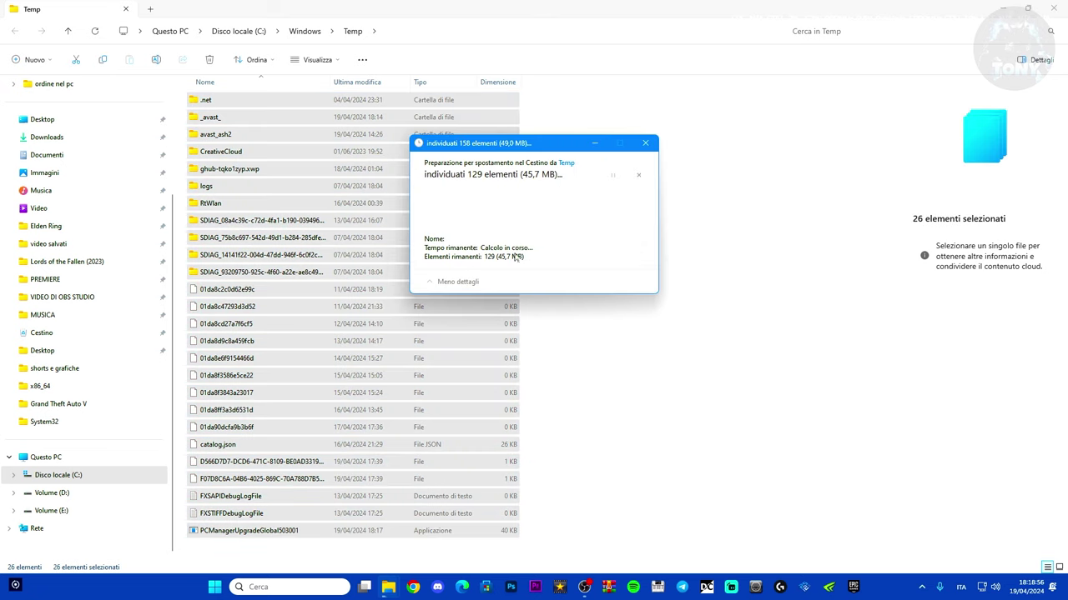
click(427, 247)
click(560, 262)
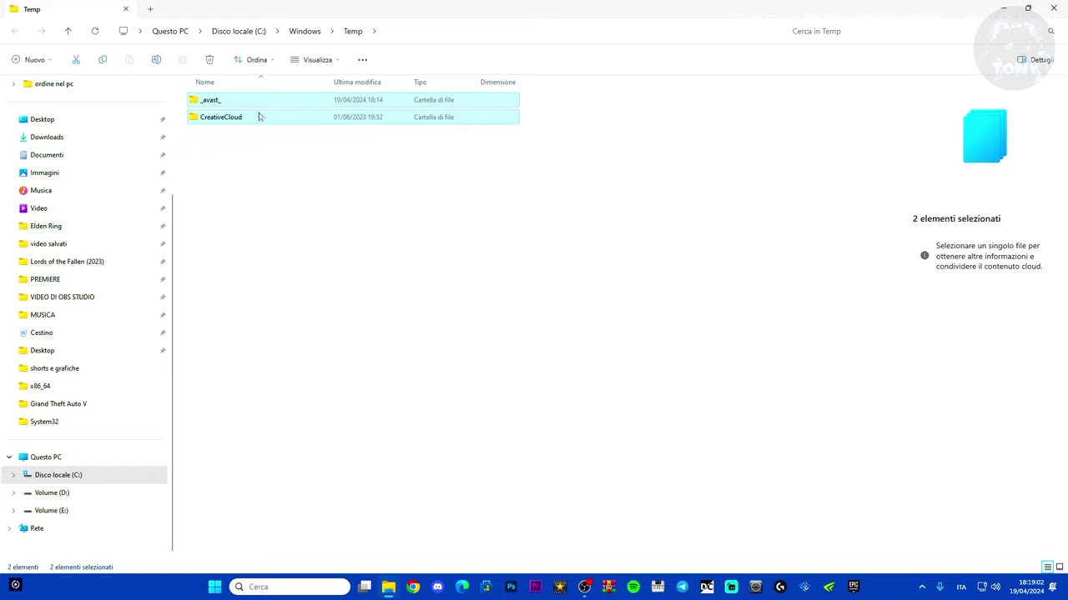
click(264, 147)
click(239, 106)
click(253, 155)
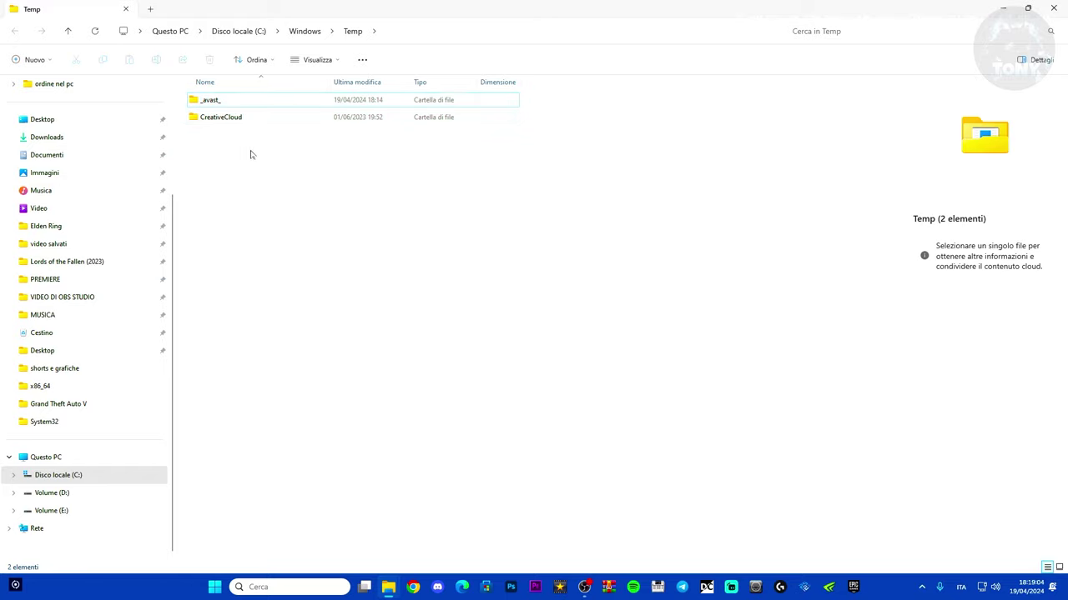
click(1053, 8)
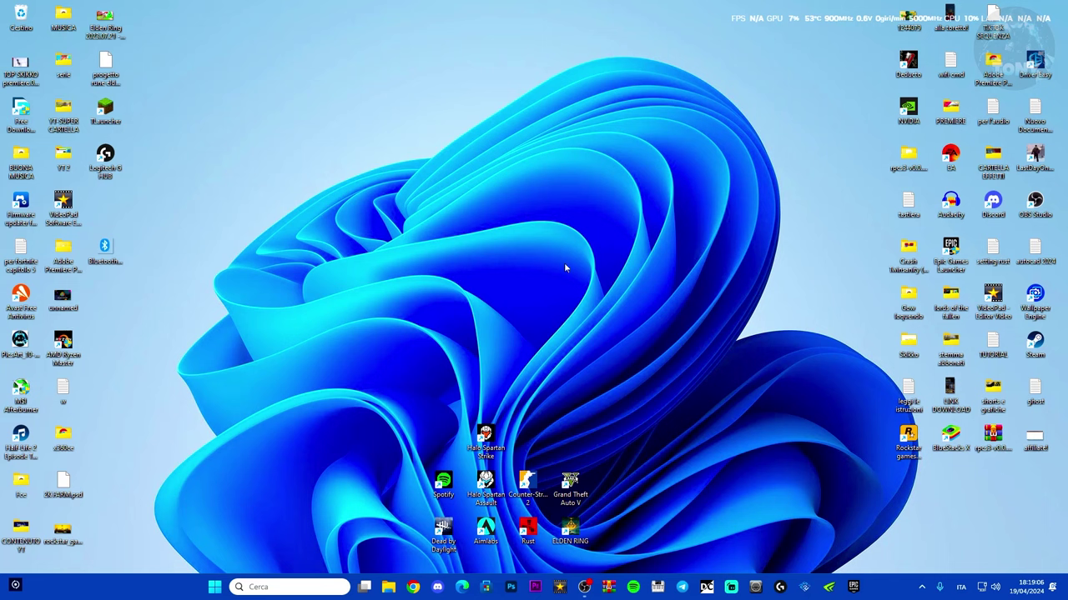
- Open the user's local Temp folder from the Run dialog with the command %temp%
key(super+r)
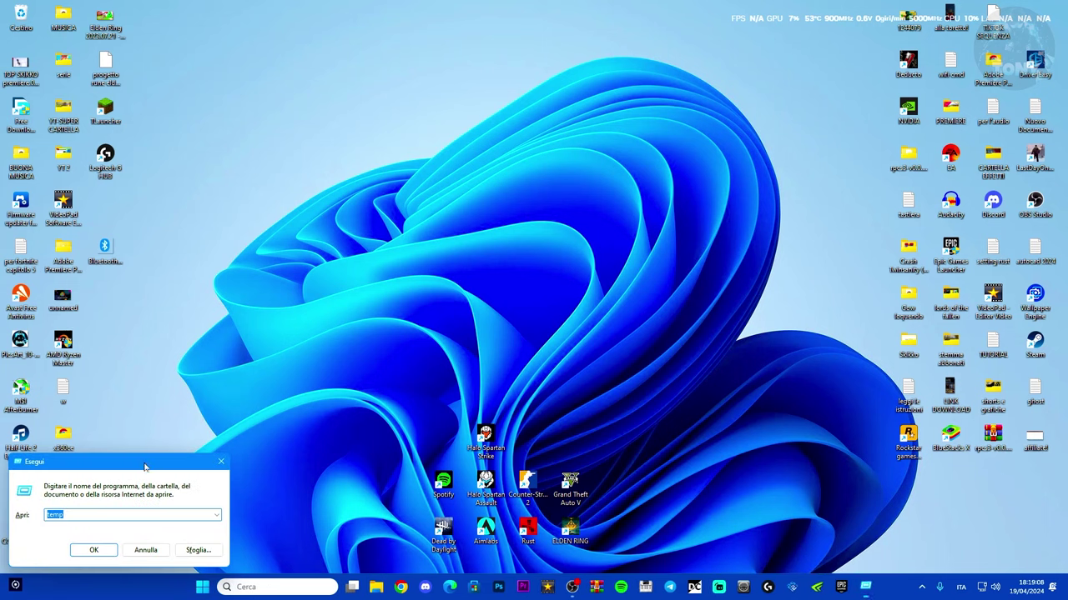
text(temp)
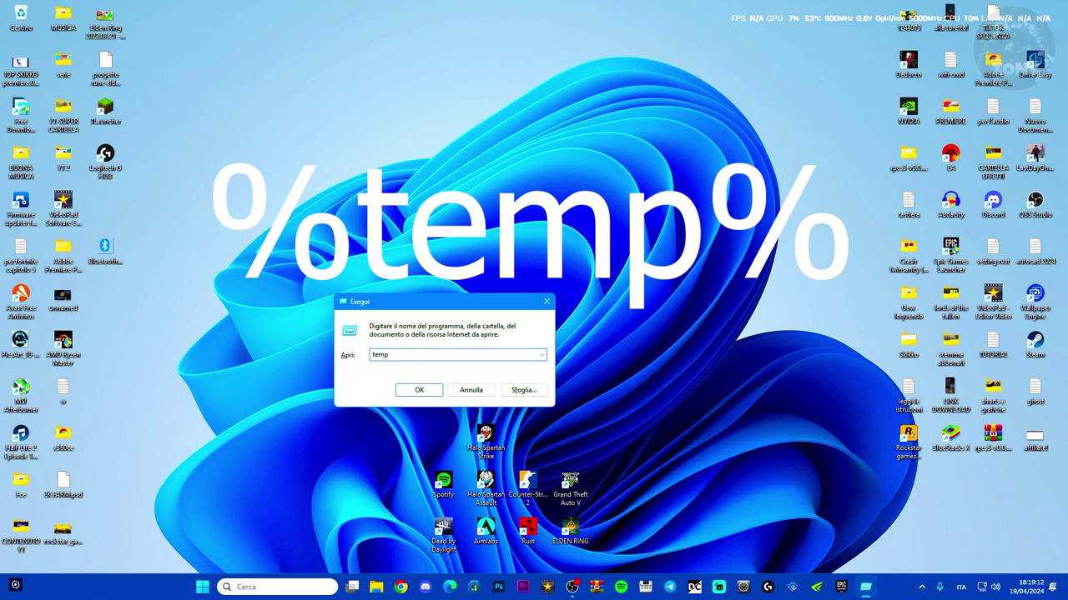
drag(391, 354, 327, 359)
text(%)
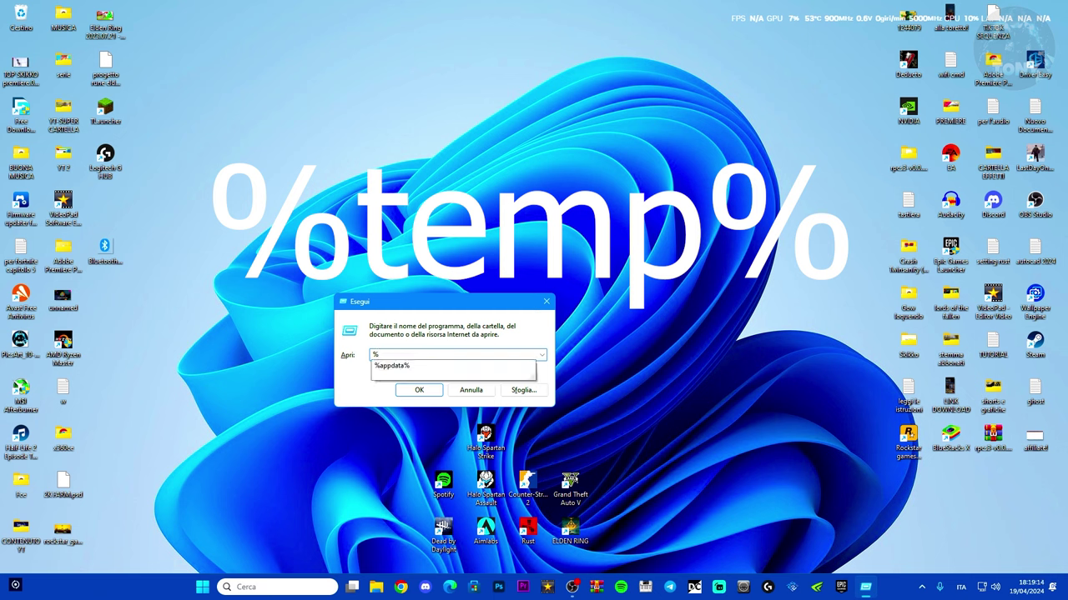
text(temp%)
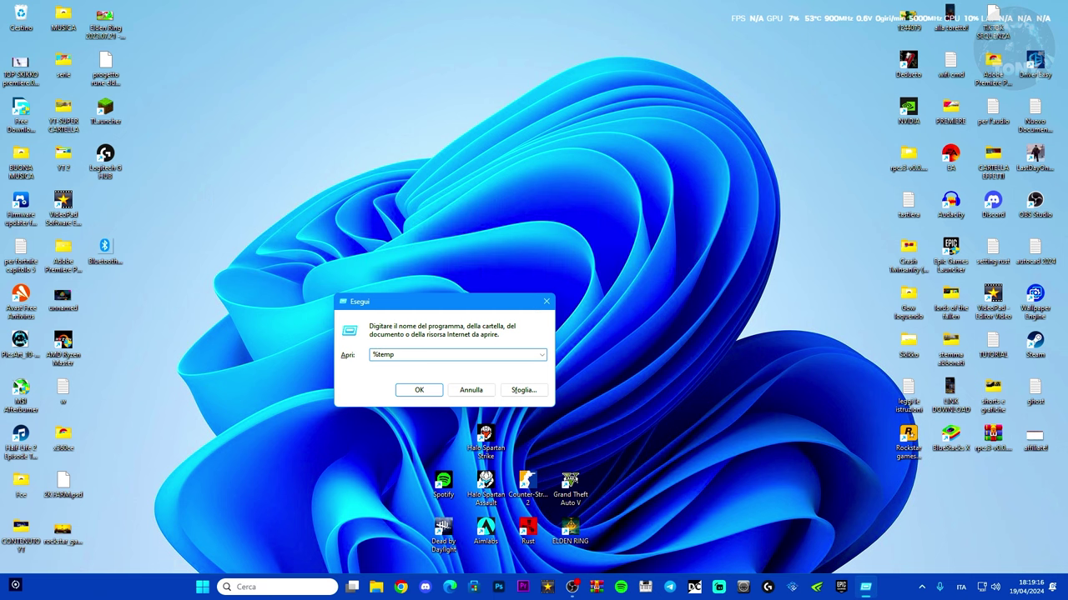
click(419, 391)
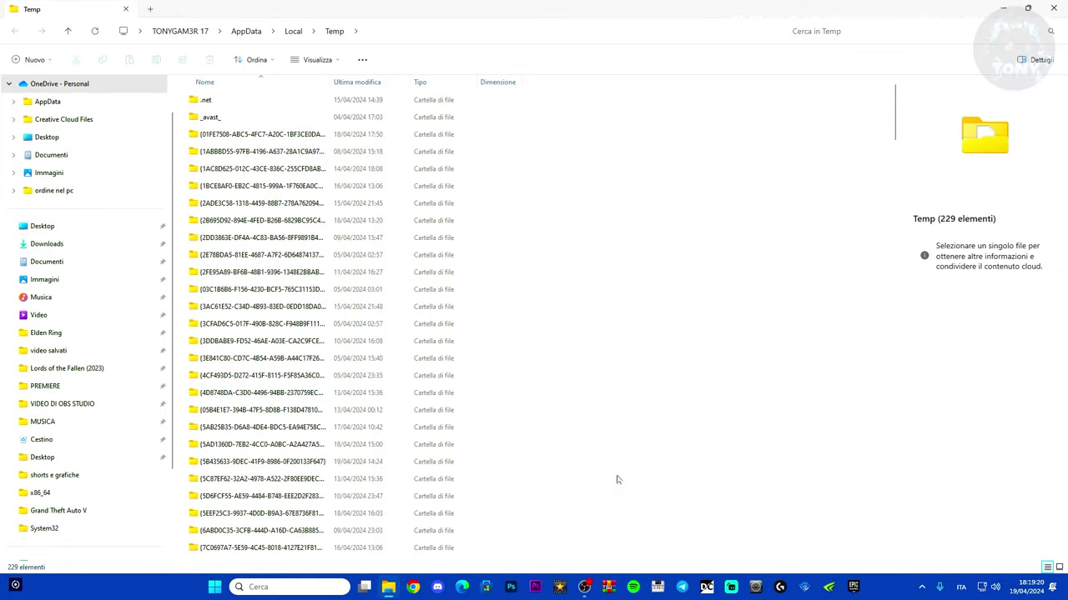
- Delete everything in the user's local Temp folder with administrator permission, skipping all items that are in use
scroll(642, 417, down, 10)
scroll(634, 431, up, 10)
scroll(672, 373, down, 10)
scroll(672, 375, up, 10)
key(ctrl+a)
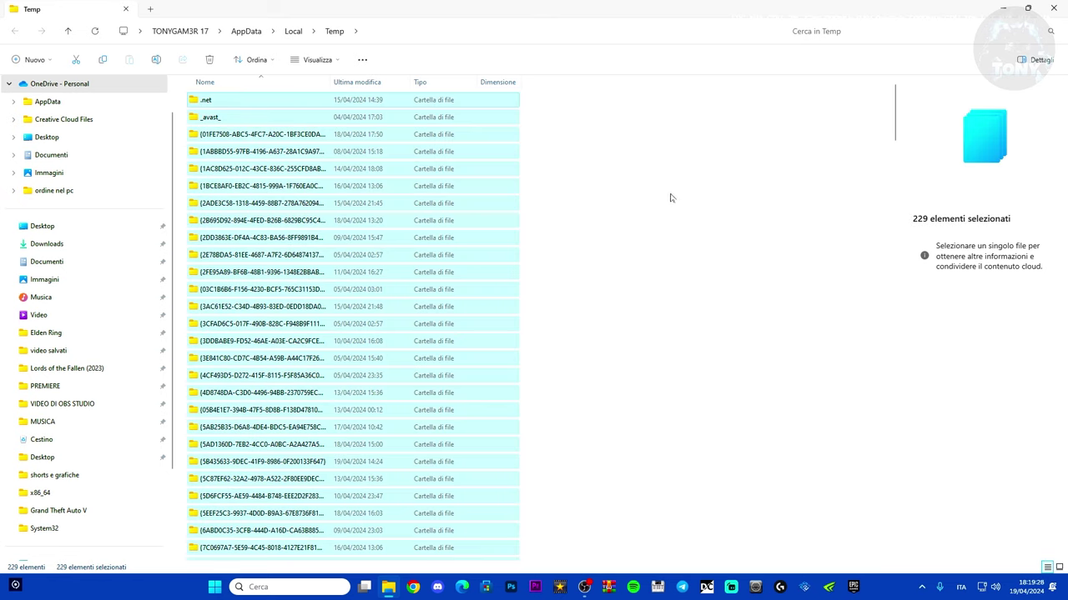
key(Delete)
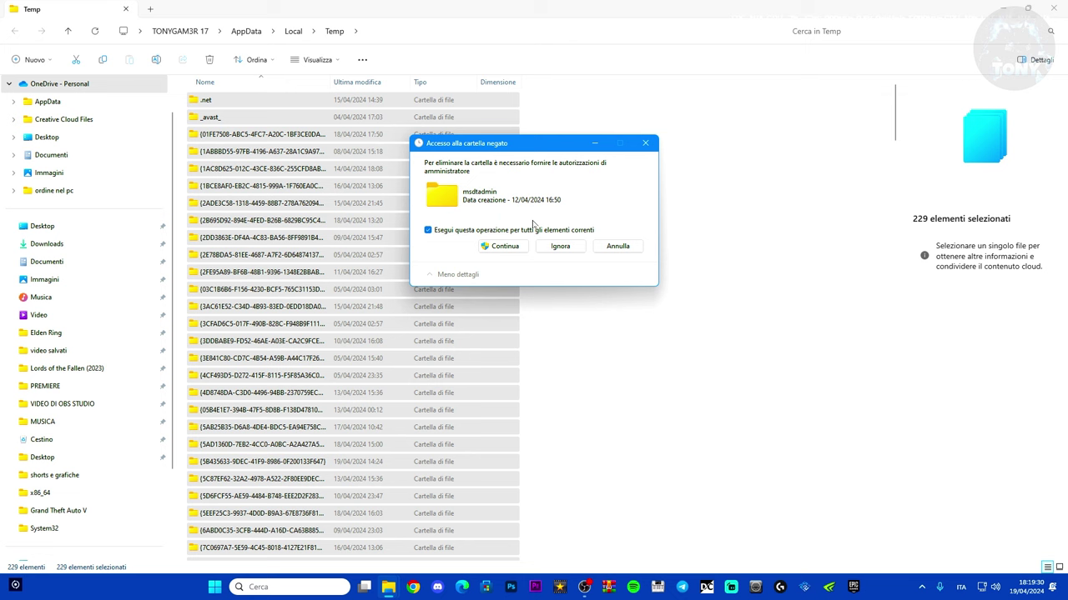
click(492, 242)
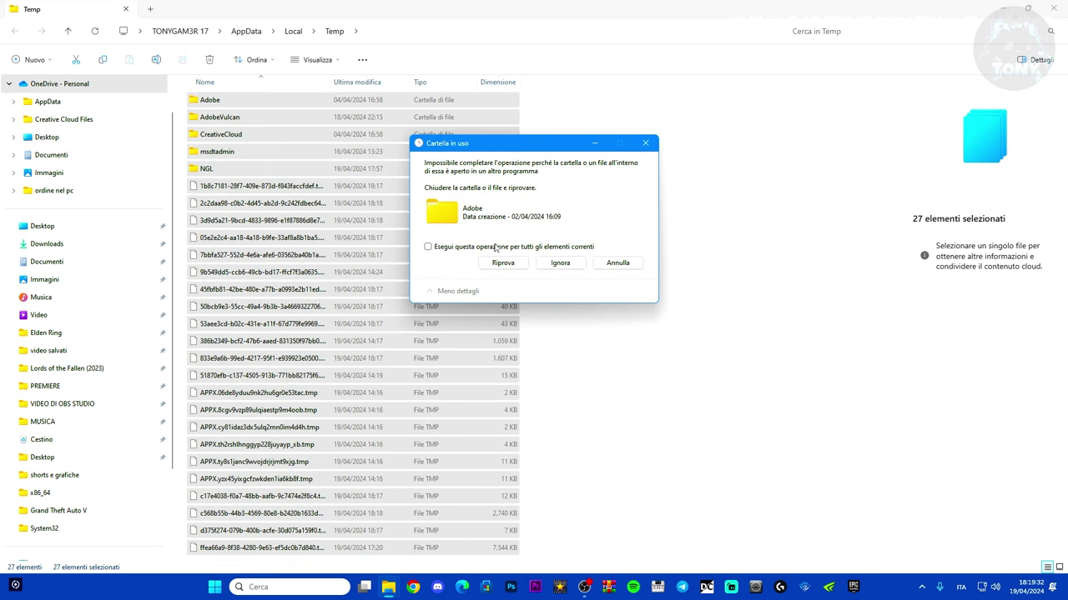
click(428, 246)
click(572, 266)
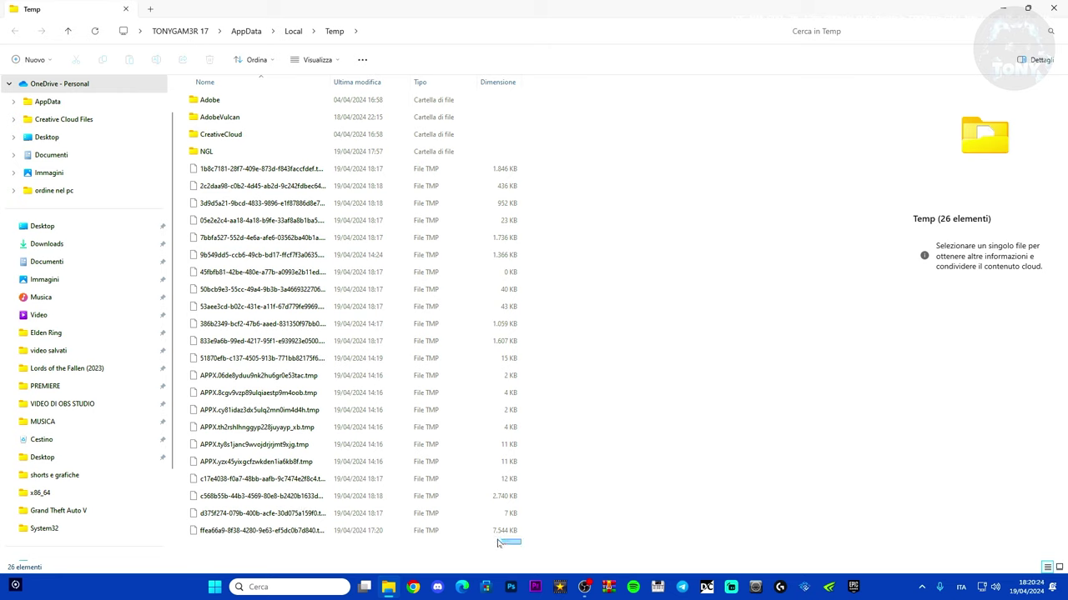
- Try to delete the remaining TMP files in the local Temp folder, skipping the ones in use
drag(485, 542, 510, 161)
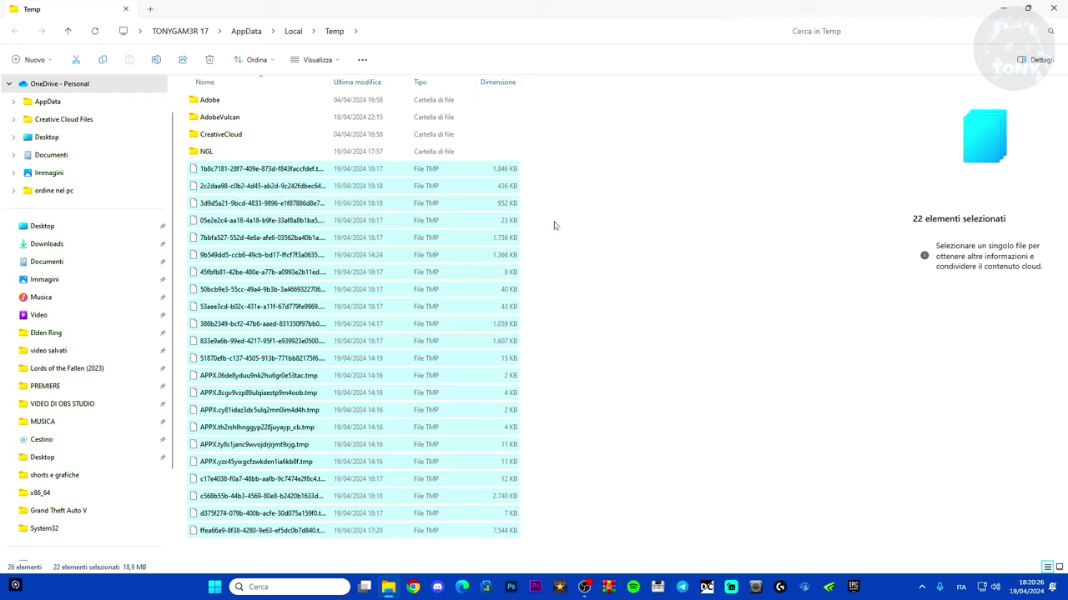
key(Delete)
click(480, 253)
click(555, 265)
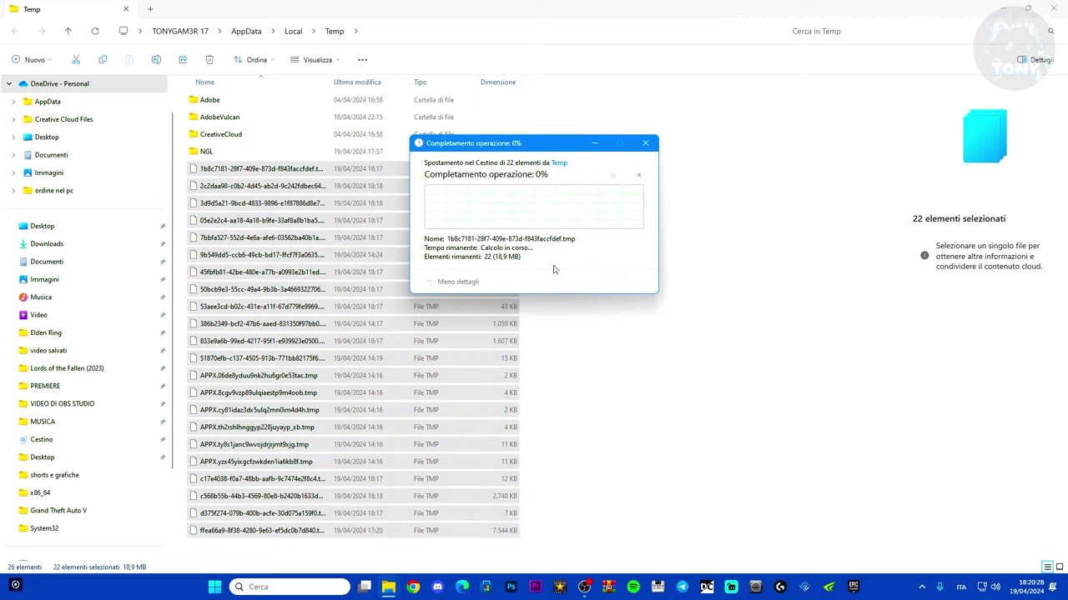
click(586, 359)
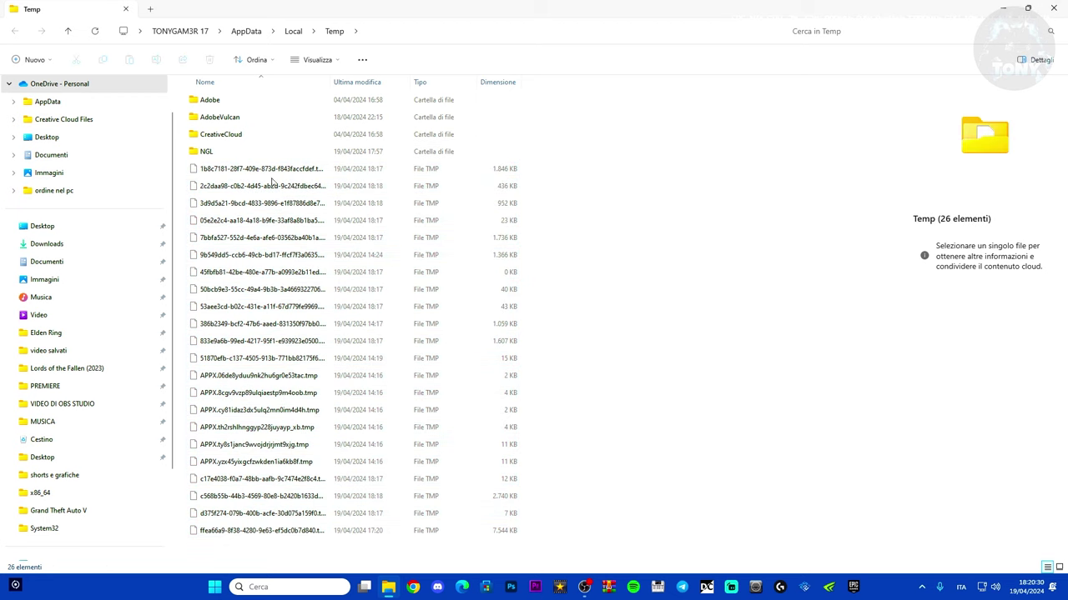
- Try again to delete the leftover TMP files, retrying for all current items, and cancel the deletion at the file-in-use prompt
drag(535, 549, 303, 171)
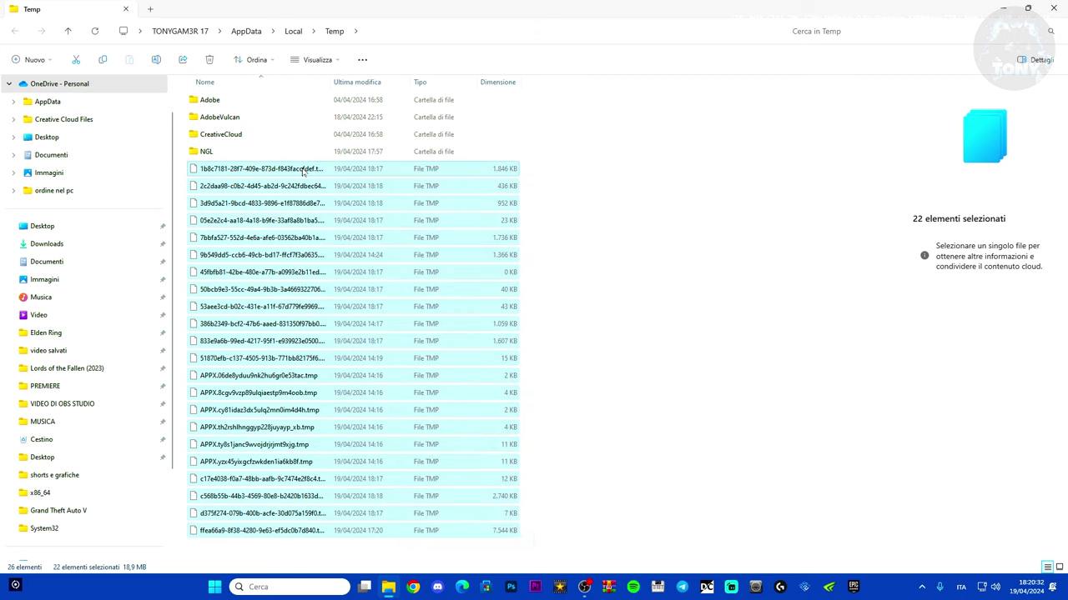
key(Delete)
click(428, 247)
click(492, 264)
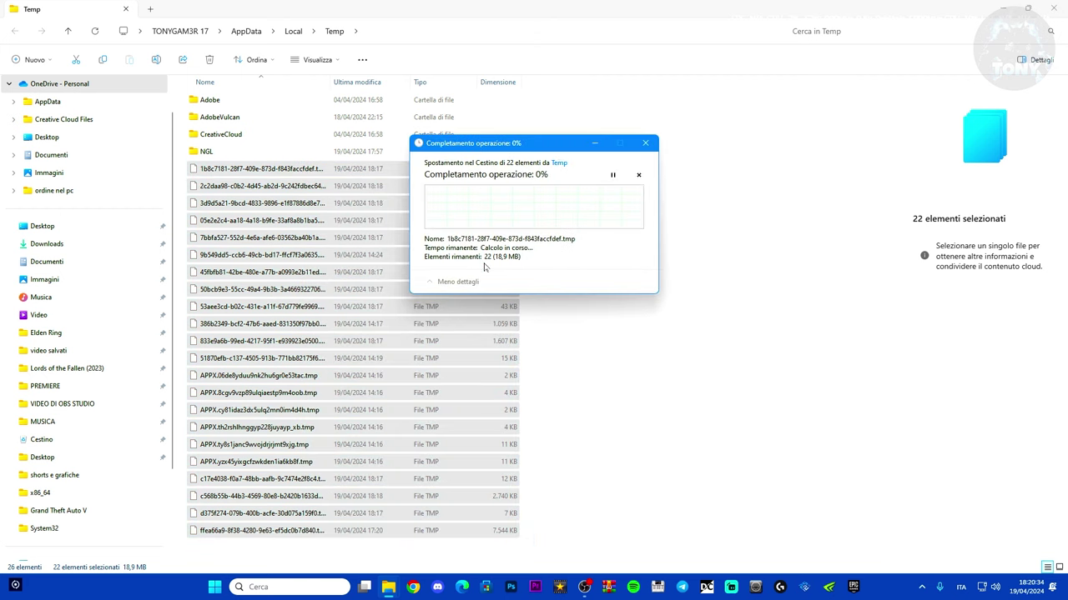
click(428, 247)
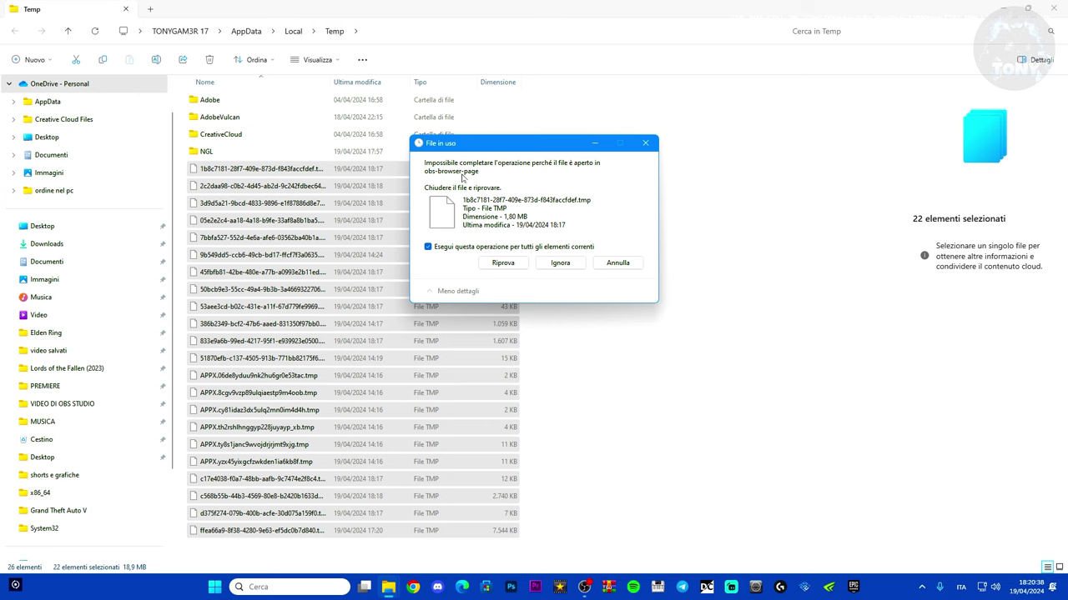
mouse_move(588, 594)
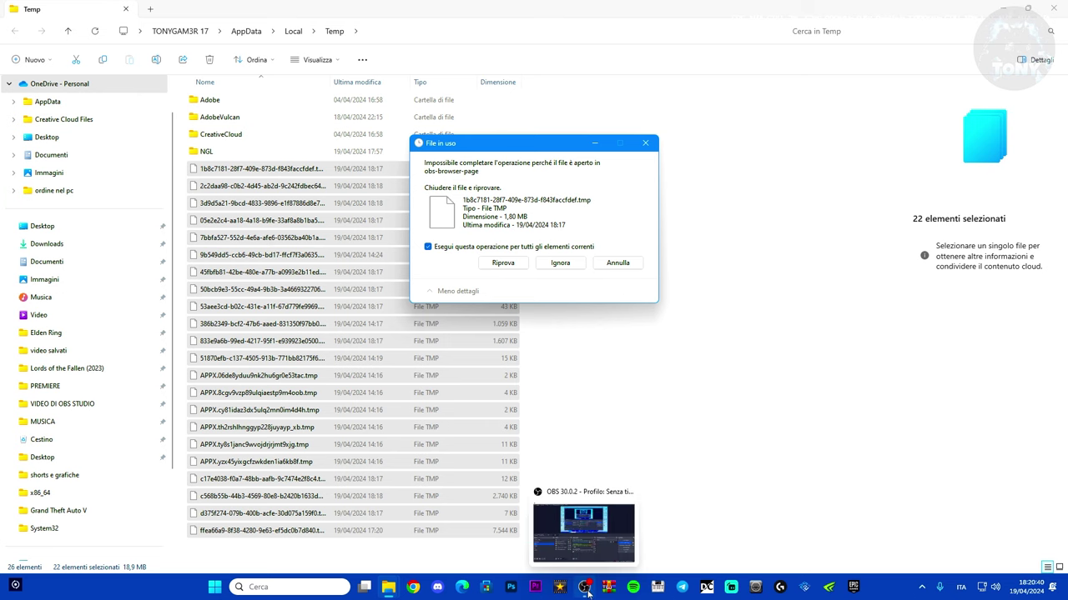
click(617, 263)
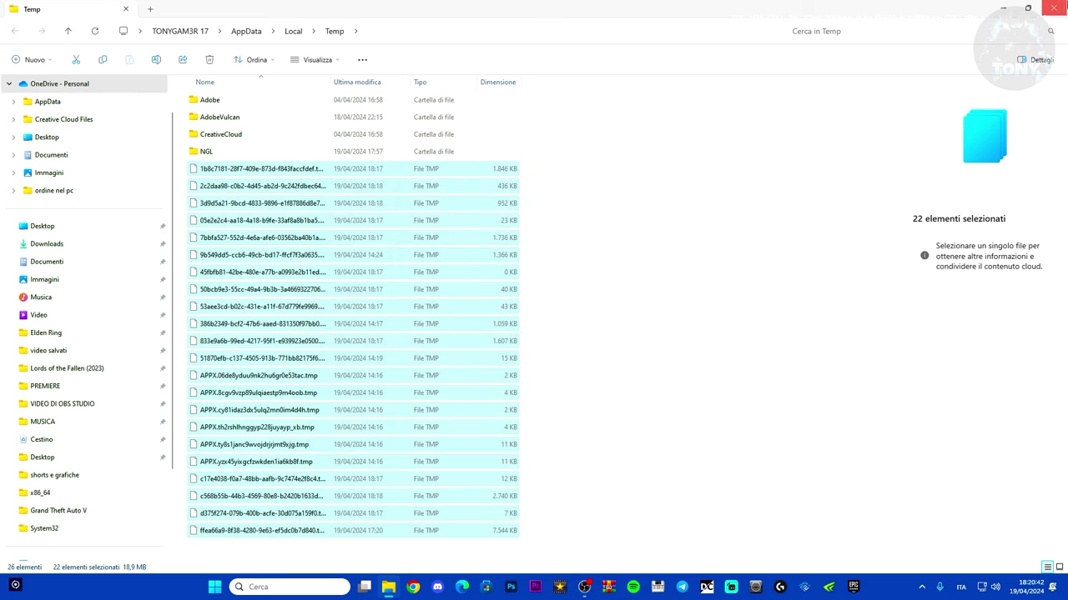
- Close the Temp folder and launch Disk Cleanup from the Run dialog with the command cleanmgr
click(1050, 8)
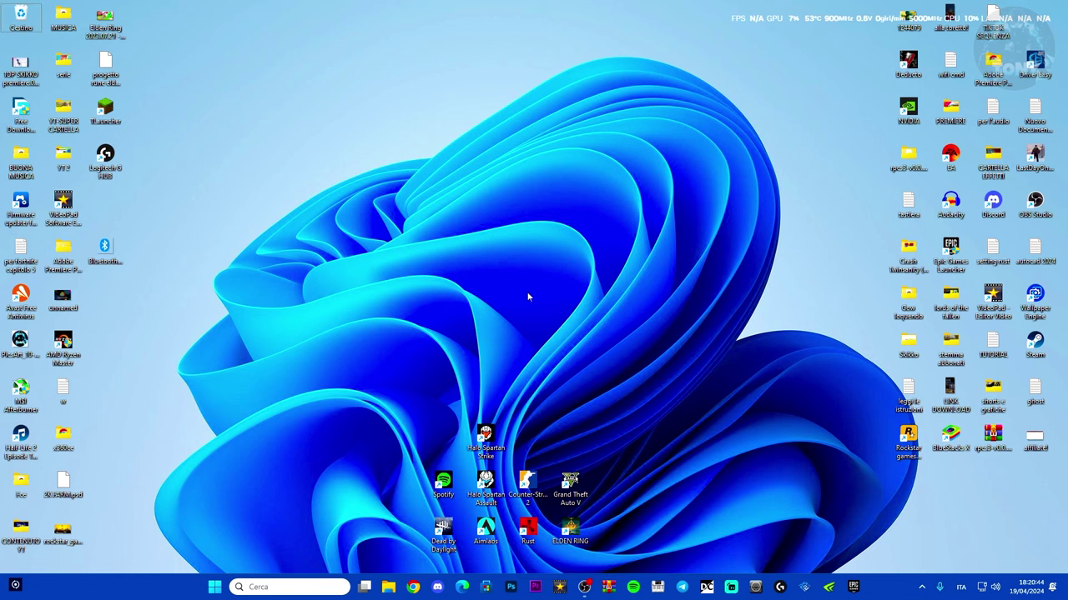
key(super+r)
key(End)
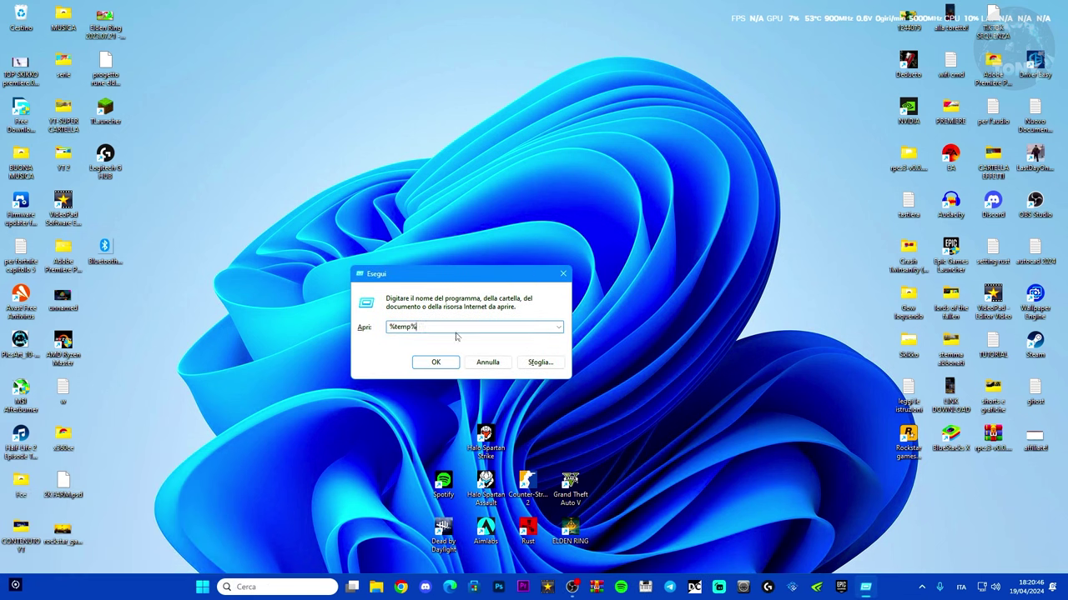
key(ctrl+a)
text(cleanm)
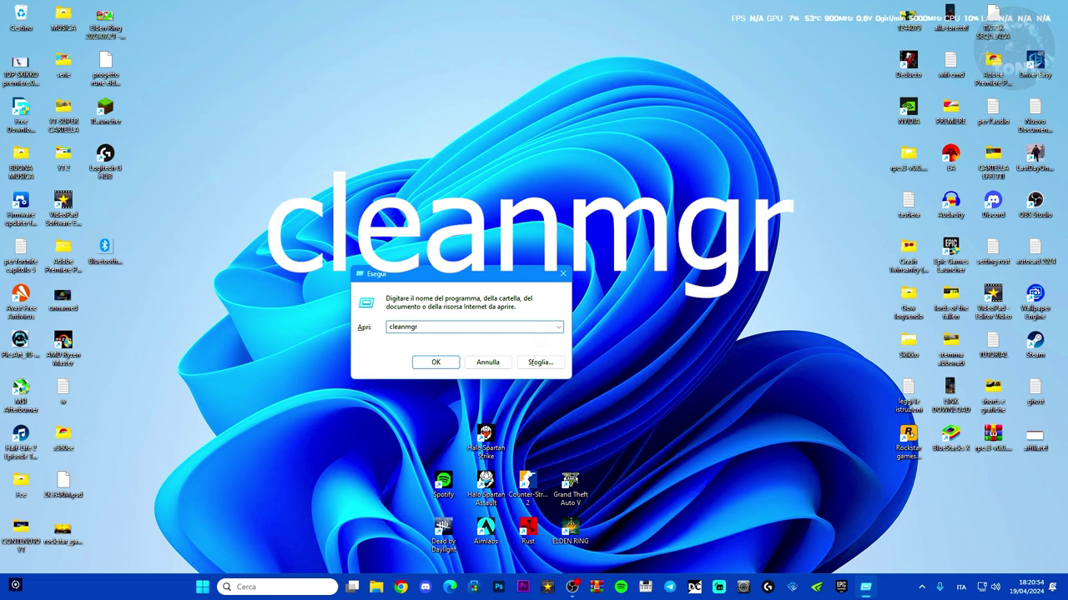
key(Return)
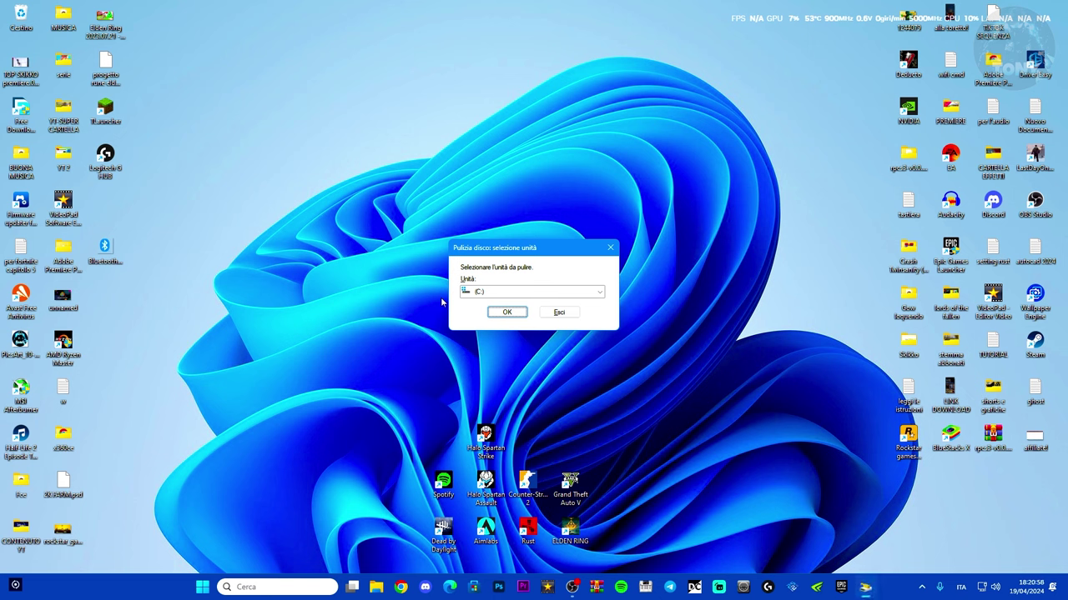
- Choose drive (C:) as the unit to clean and start the Disk Cleanup scan
click(520, 291)
click(501, 308)
click(507, 312)
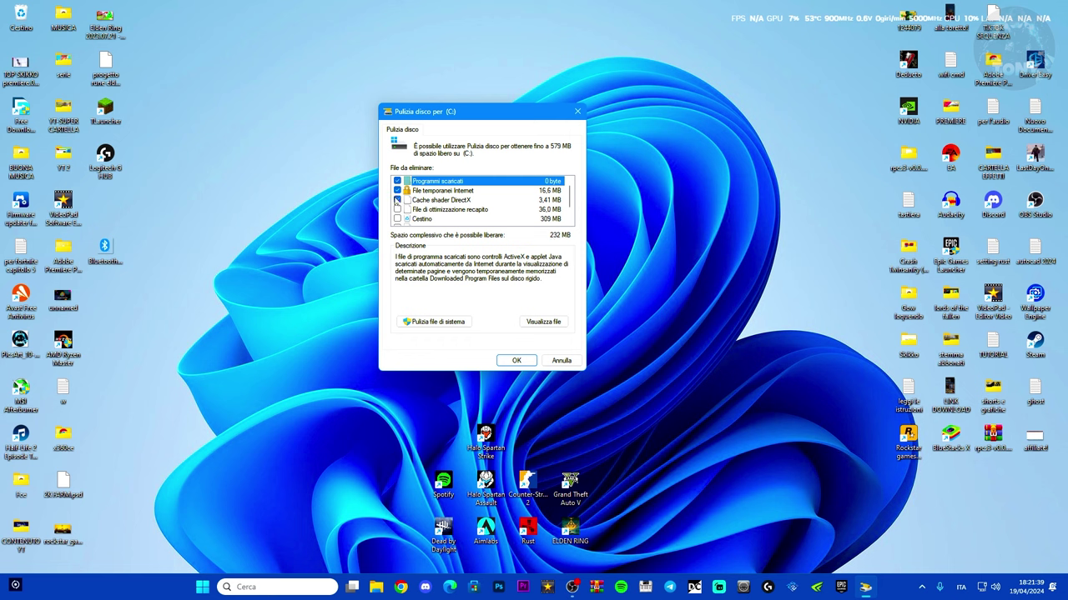
- Include File di ottimizzazione recapito, Cestino and File temporanei in the C: cleanup, and run it, confirming the permanent deletion
click(397, 210)
click(398, 220)
scroll(481, 219, down, 1)
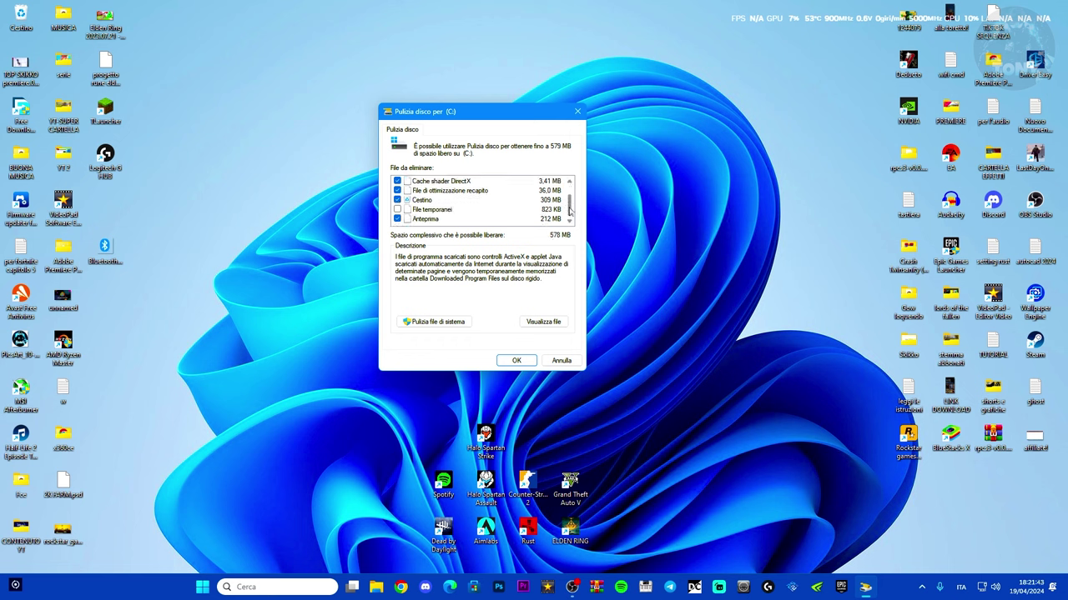
click(408, 213)
click(398, 210)
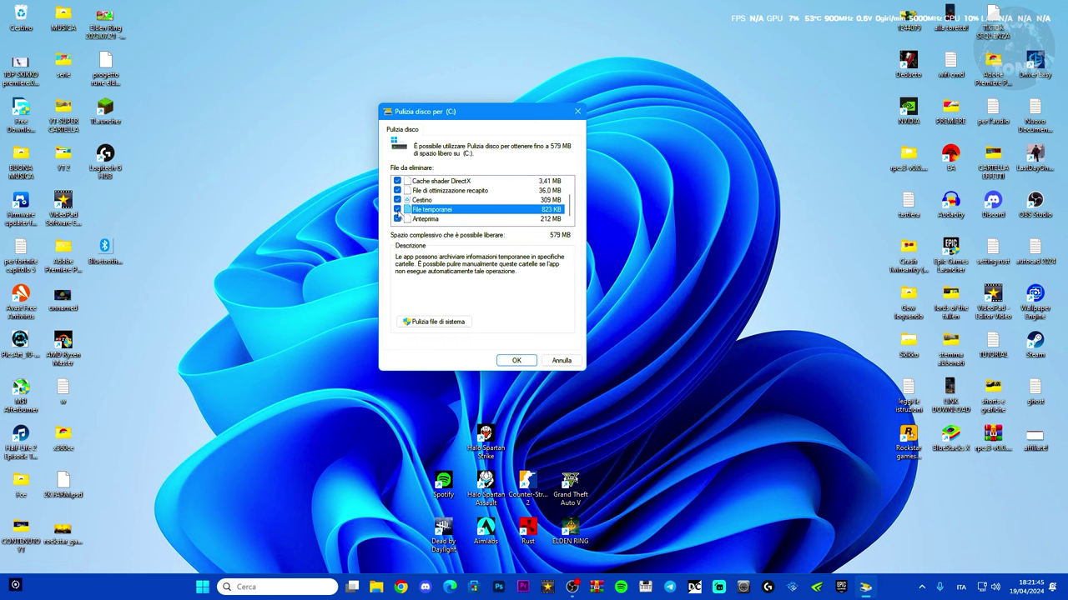
click(516, 360)
click(534, 294)
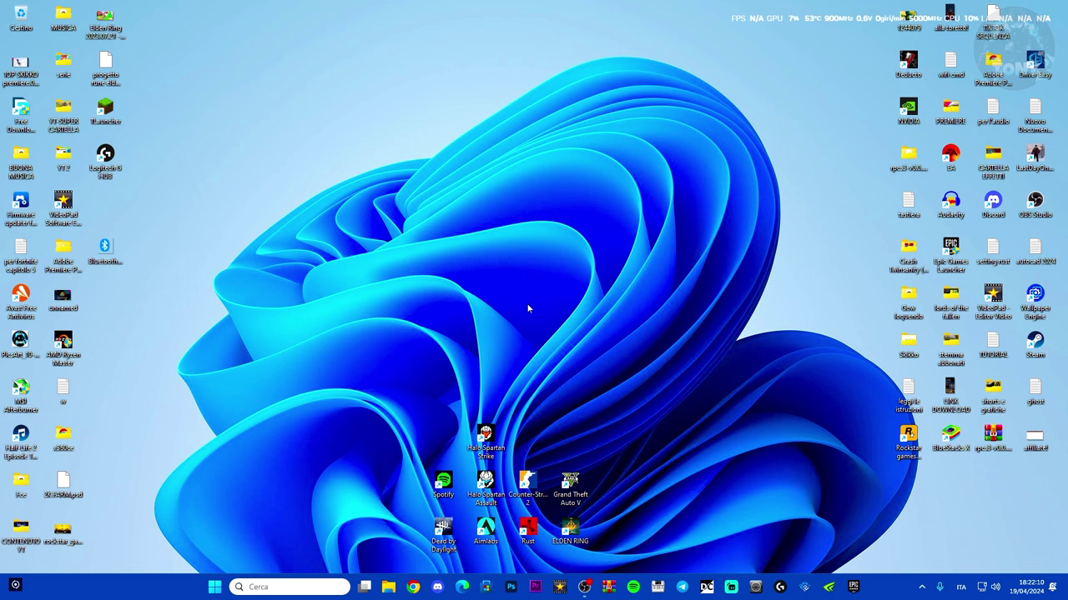
- Switch to PC Manager and boost the PC to clear temporary files, closing it after a look at the Security page
click(922, 586)
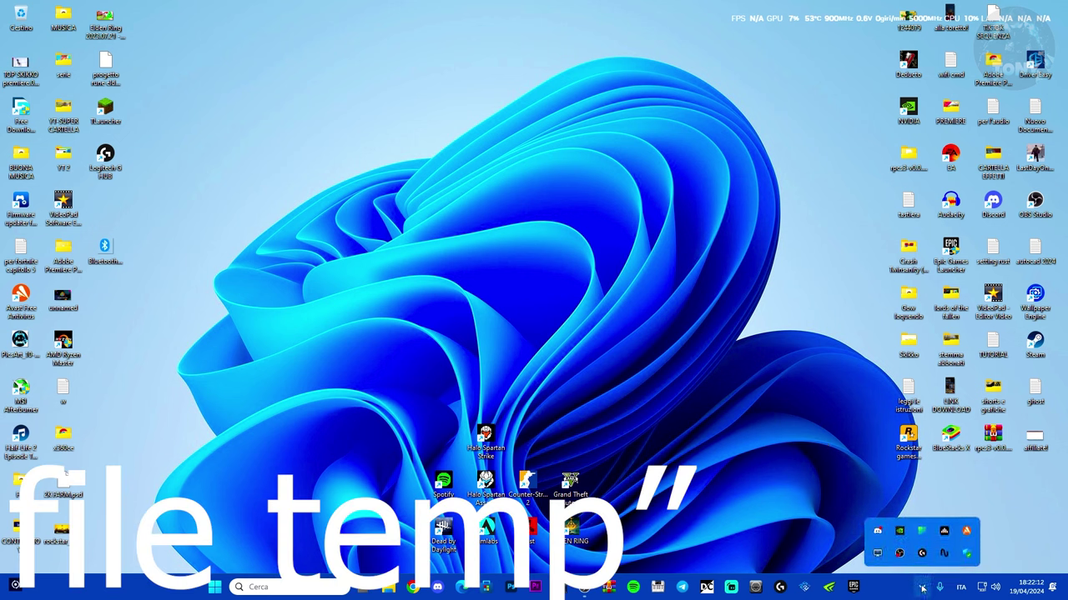
click(922, 529)
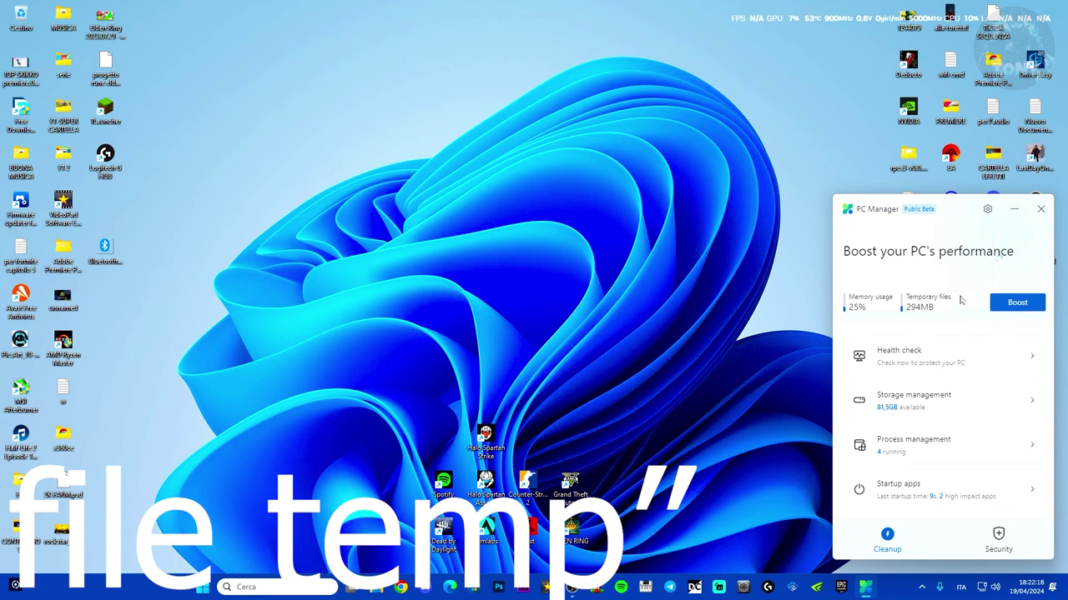
click(1017, 302)
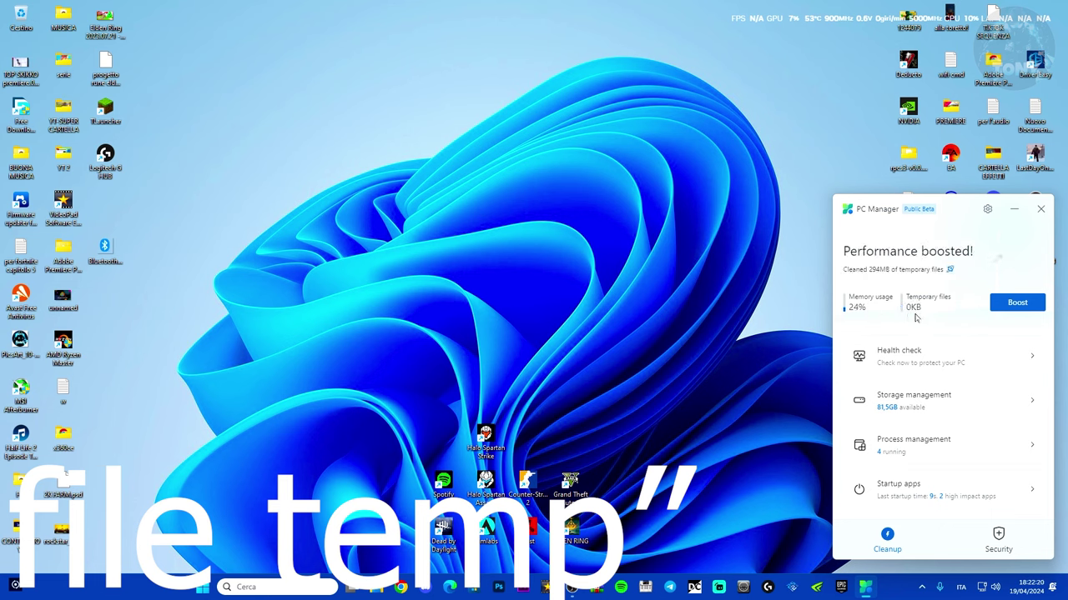
click(992, 541)
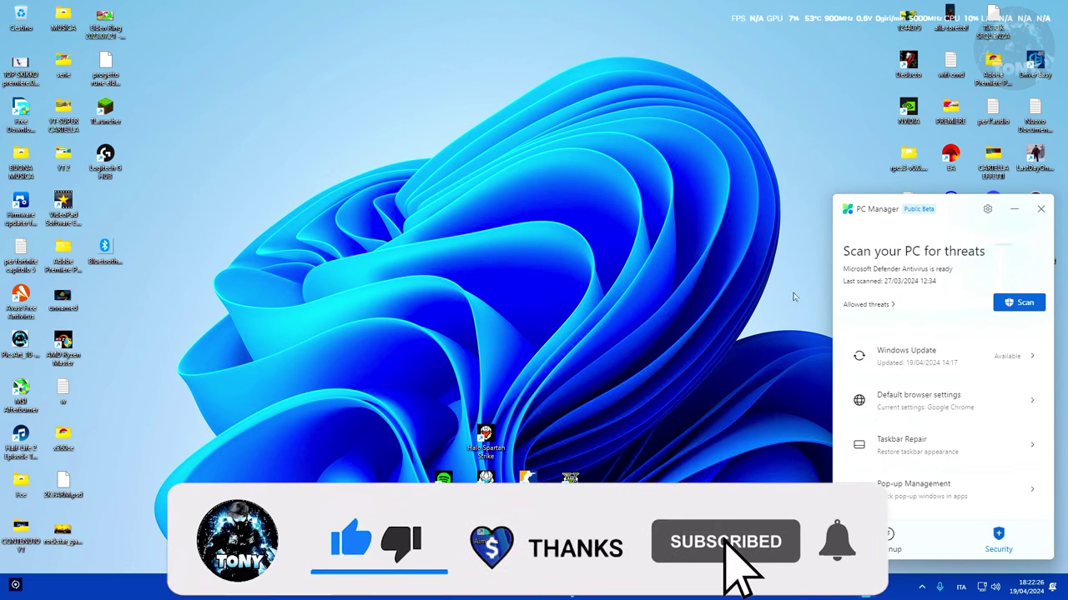
click(1039, 217)
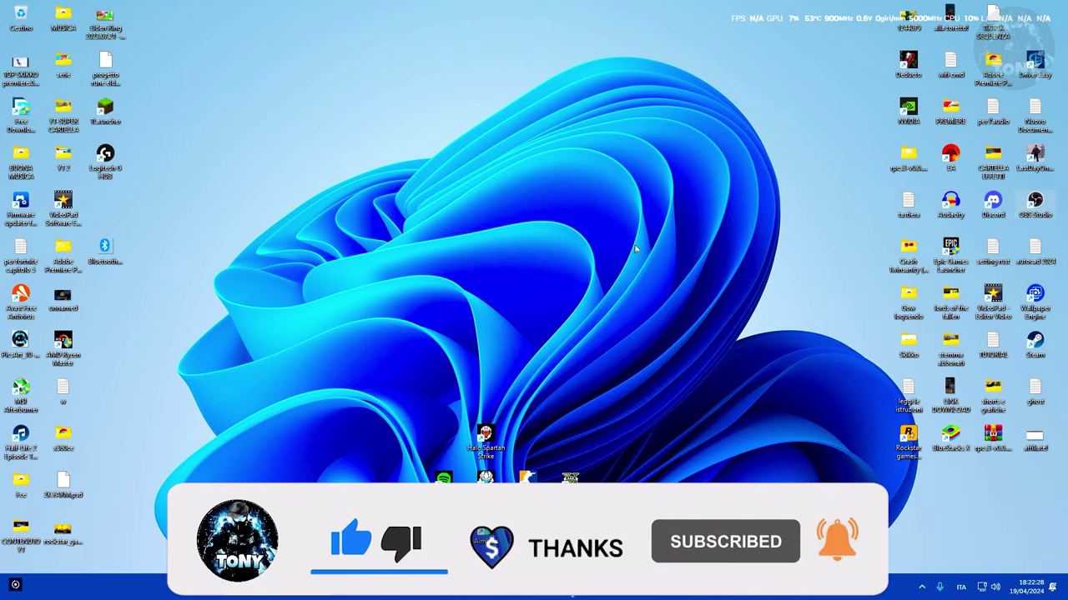